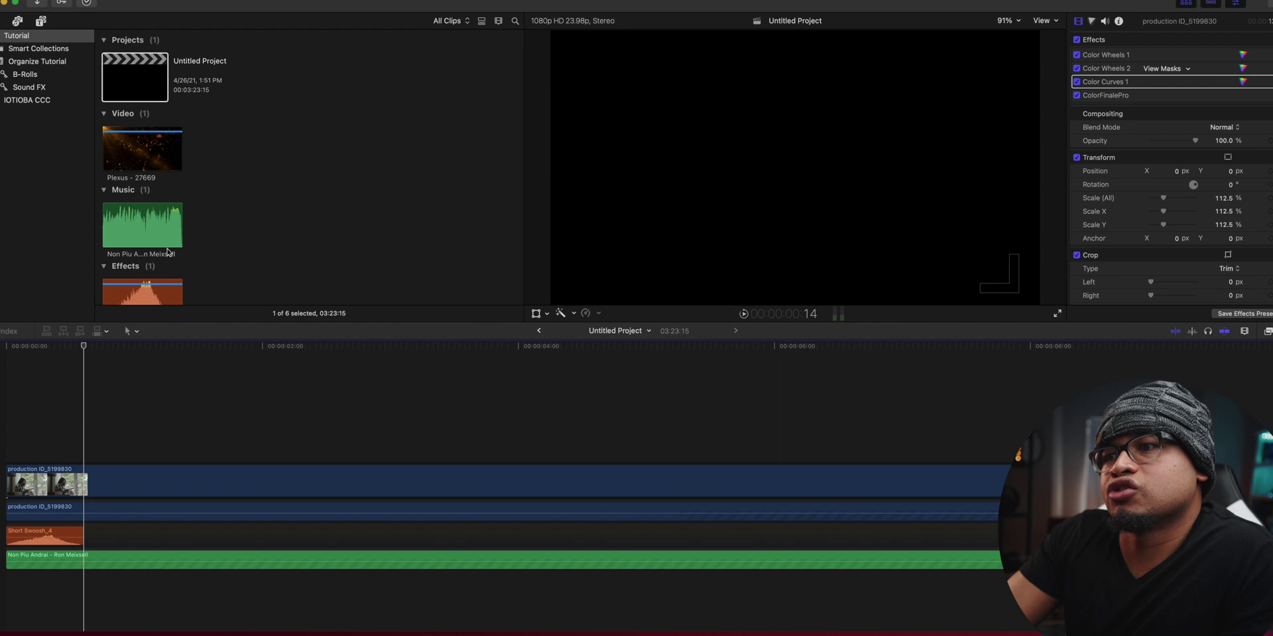
Edit the library's roles from the Plexus - 27669 clip, adding a video role named whatever and opening its colour choices.
{"action": "left_click", "coordinate": [136, 132]}
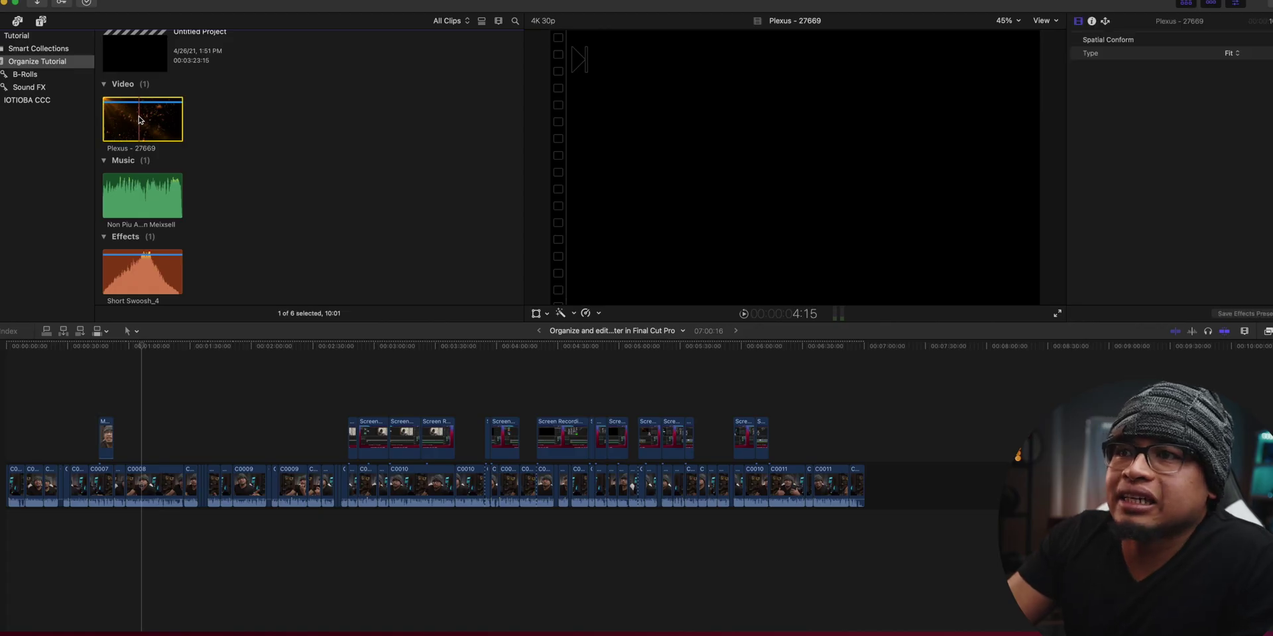
{"action": "right_click", "coordinate": [140, 119]}
{"action": "mouse_move", "coordinate": [186, 185]}
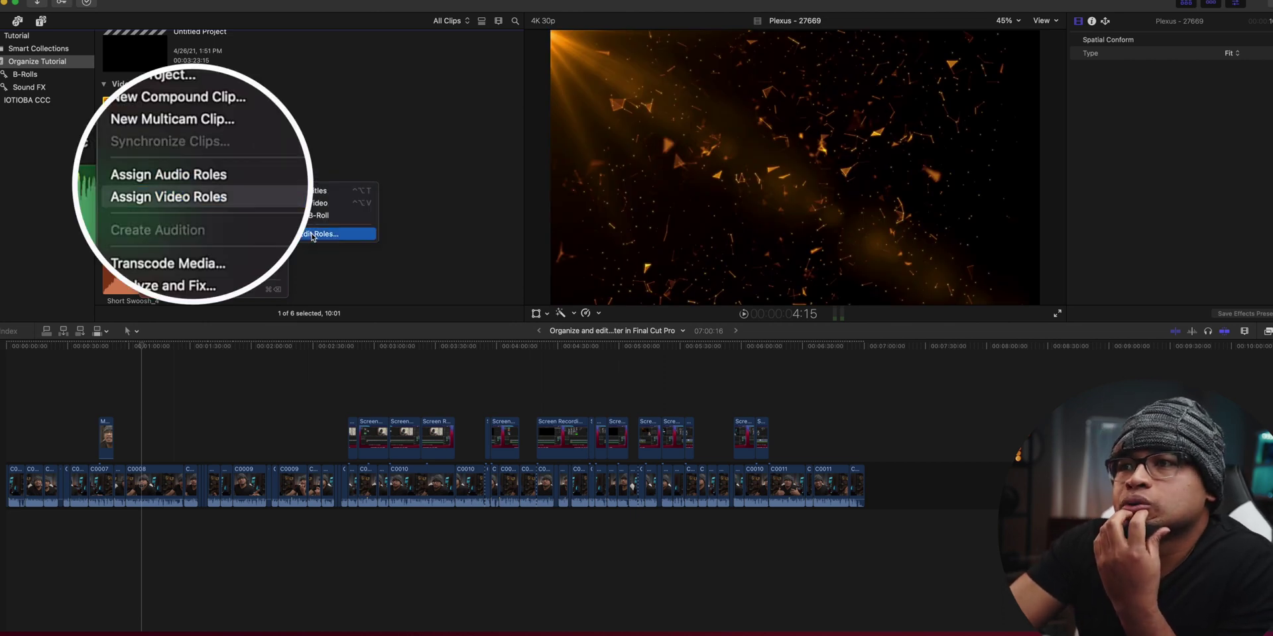
{"action": "left_click", "coordinate": [318, 234]}
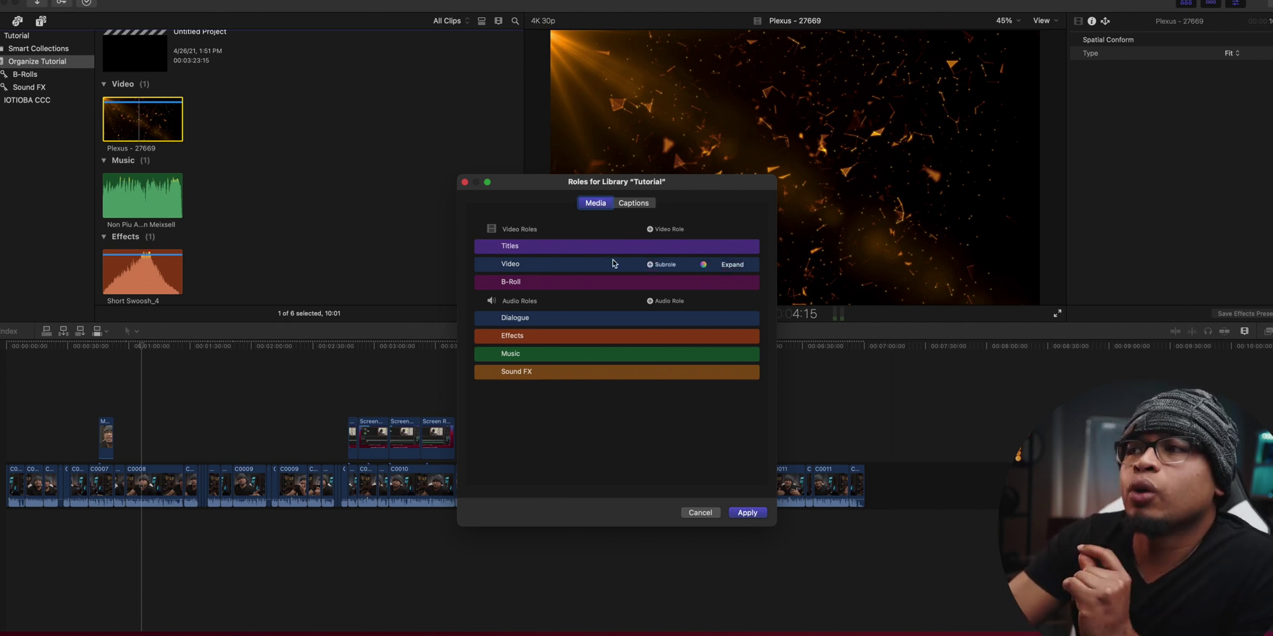
{"action": "left_click", "coordinate": [650, 229]}
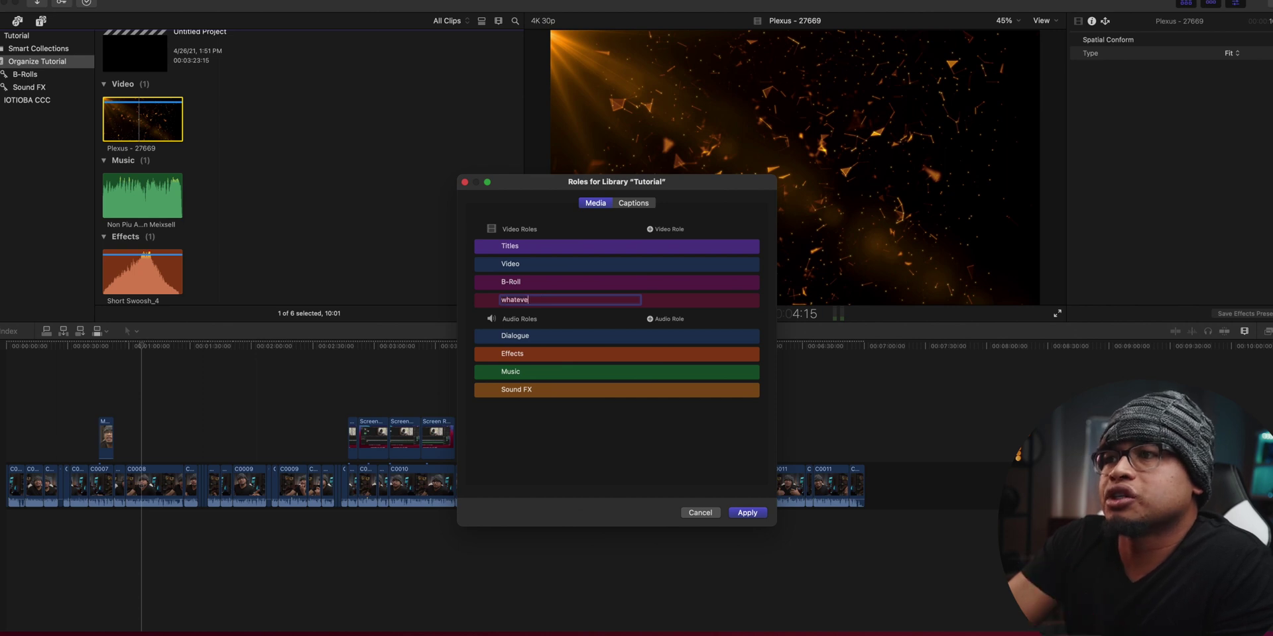
{"action": "key", "text": "Return"}
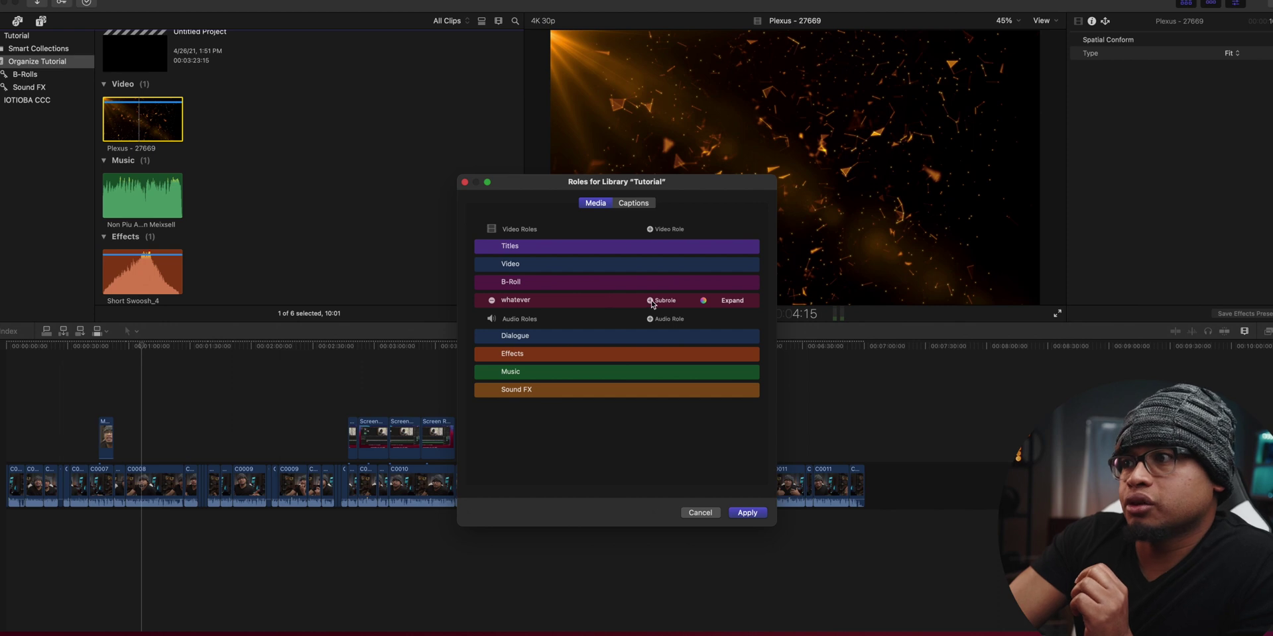
{"action": "left_click", "coordinate": [704, 300]}
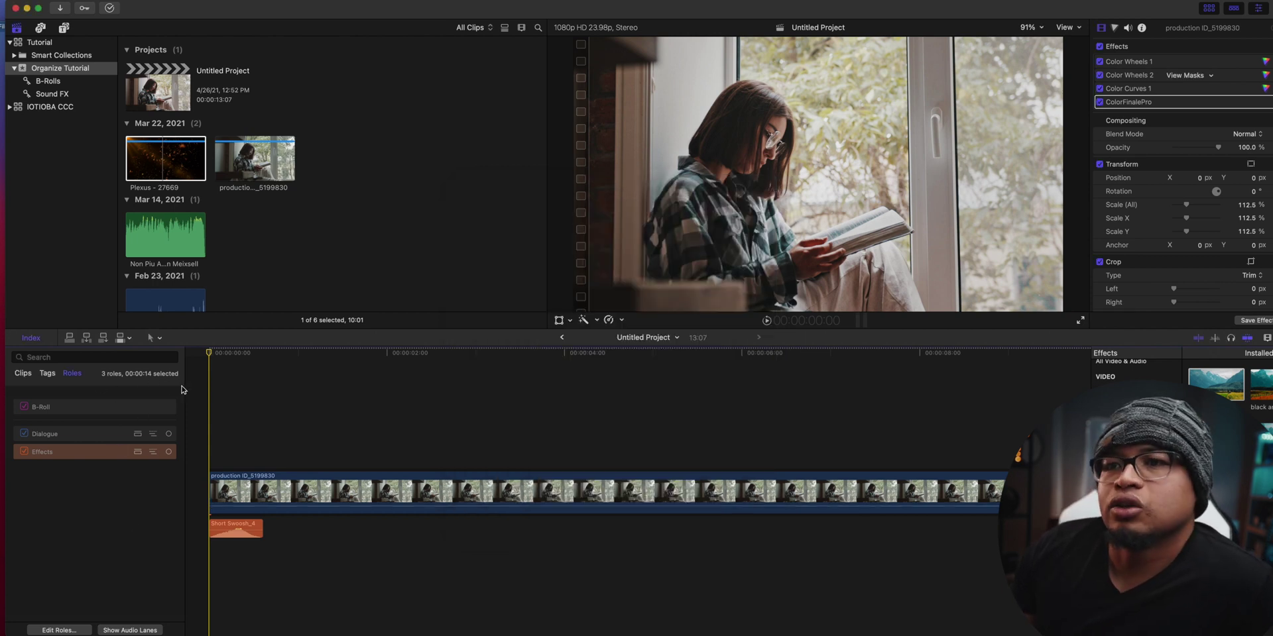
With the timeline index showing roles, add the Non Piu Andrai music clip to the timeline and show the audio lanes.
{"action": "left_click", "coordinate": [32, 338]}
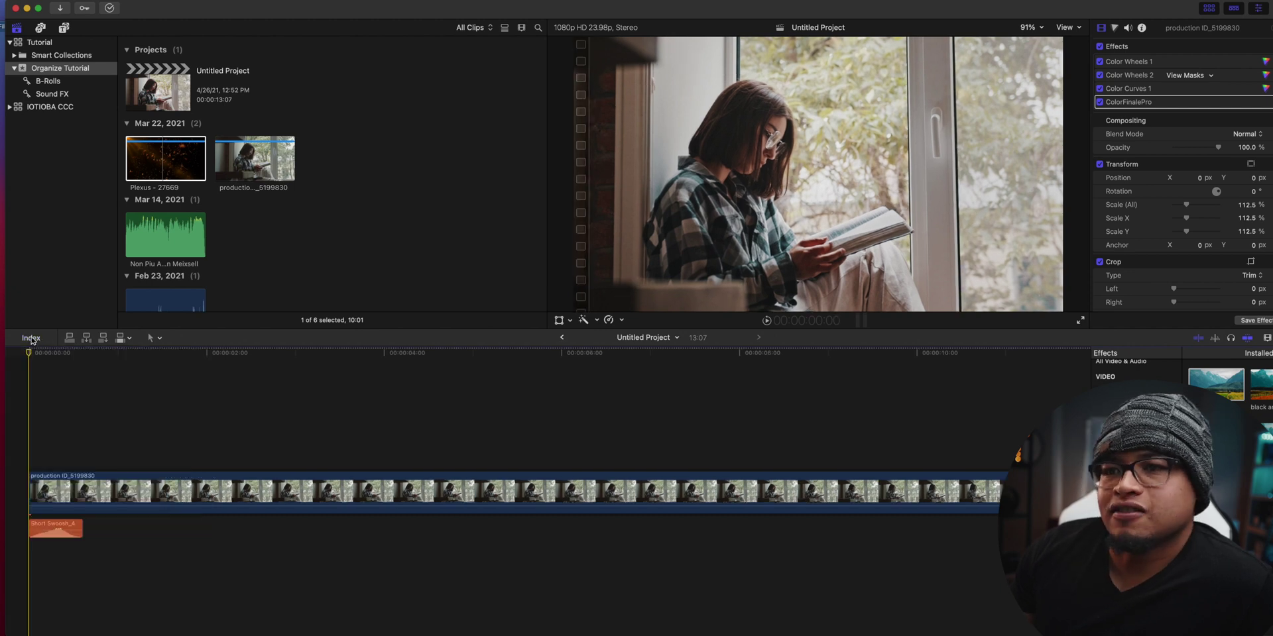
{"action": "left_click", "coordinate": [31, 338]}
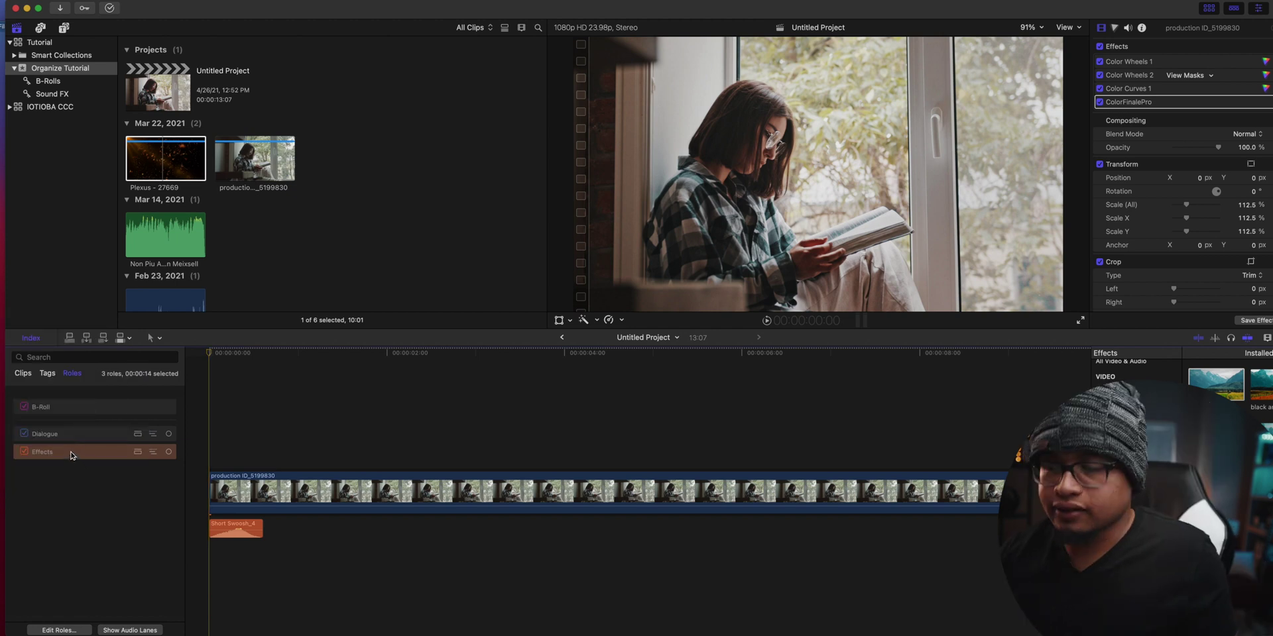
{"action": "left_click", "coordinate": [156, 244]}
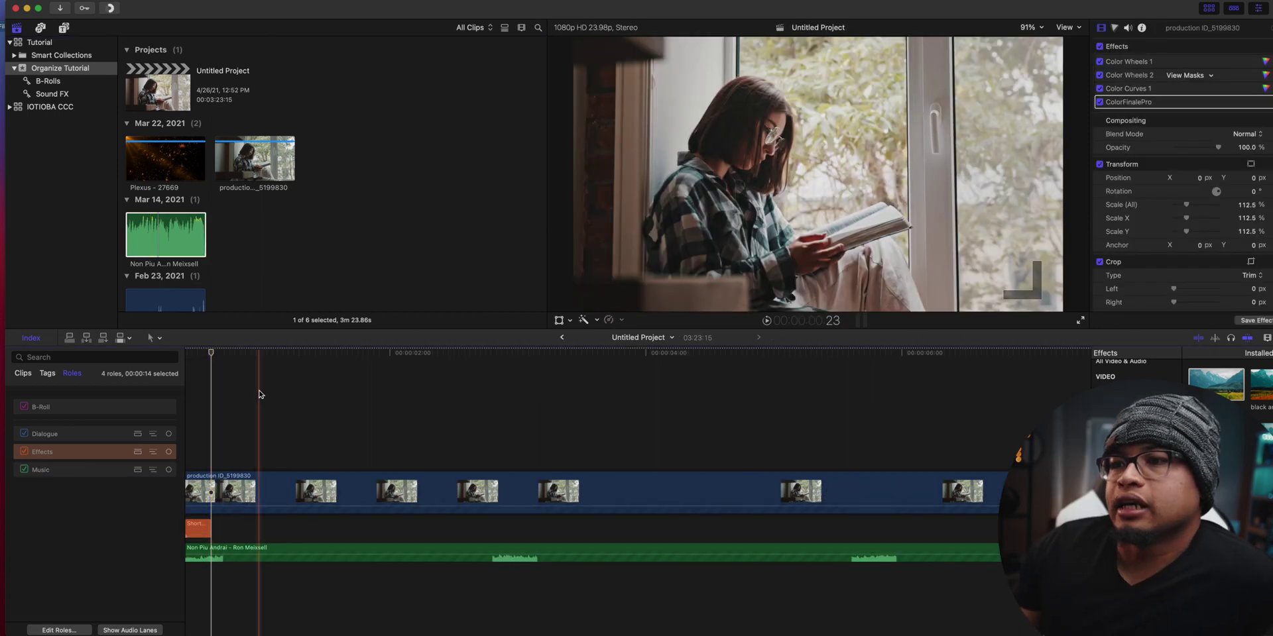
{"action": "scroll", "coordinate": [261, 395], "scroll_direction": "left", "scroll_amount": 3}
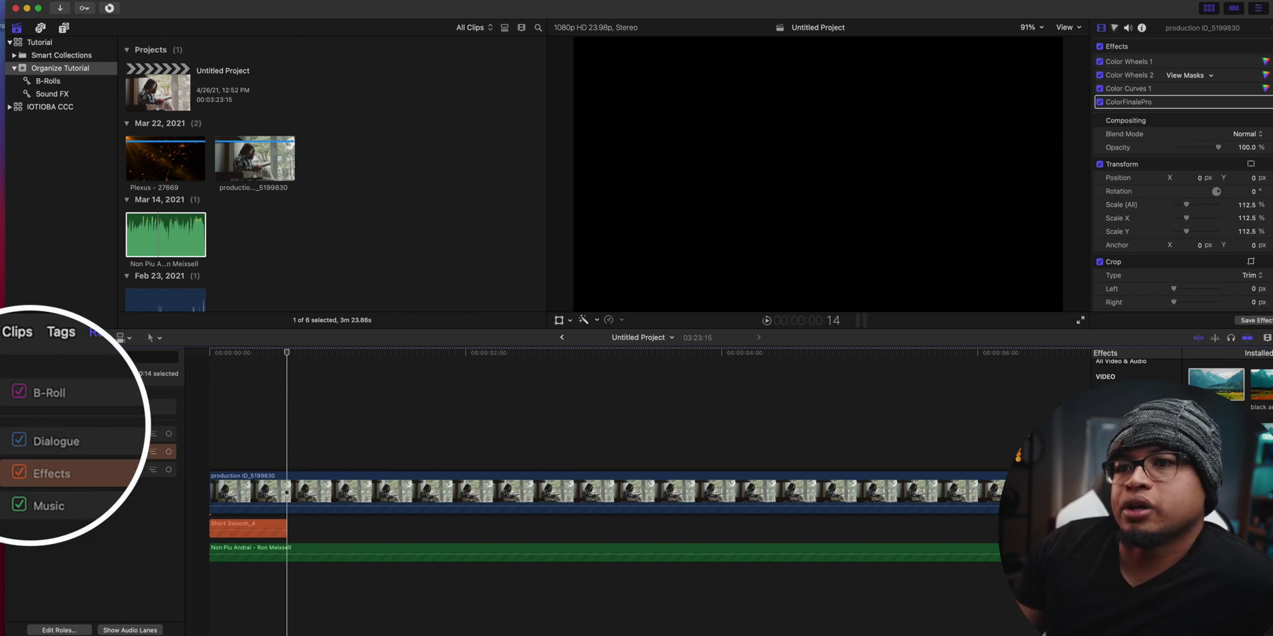
{"action": "left_click", "coordinate": [166, 235]}
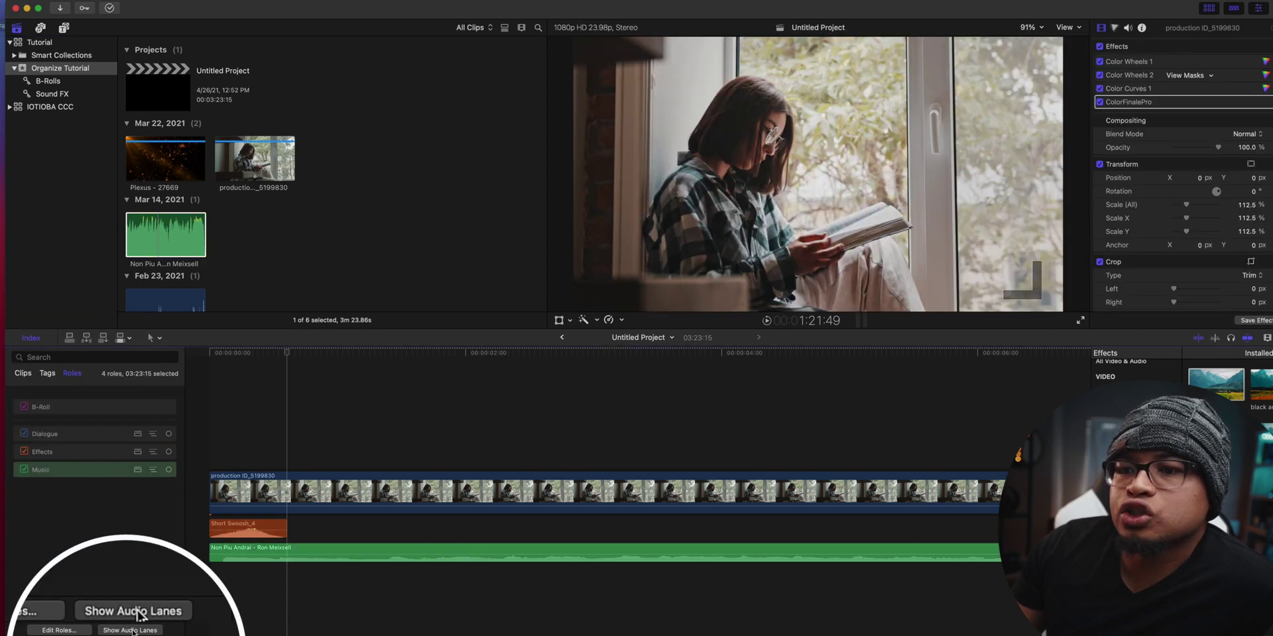
{"action": "left_click", "coordinate": [132, 631]}
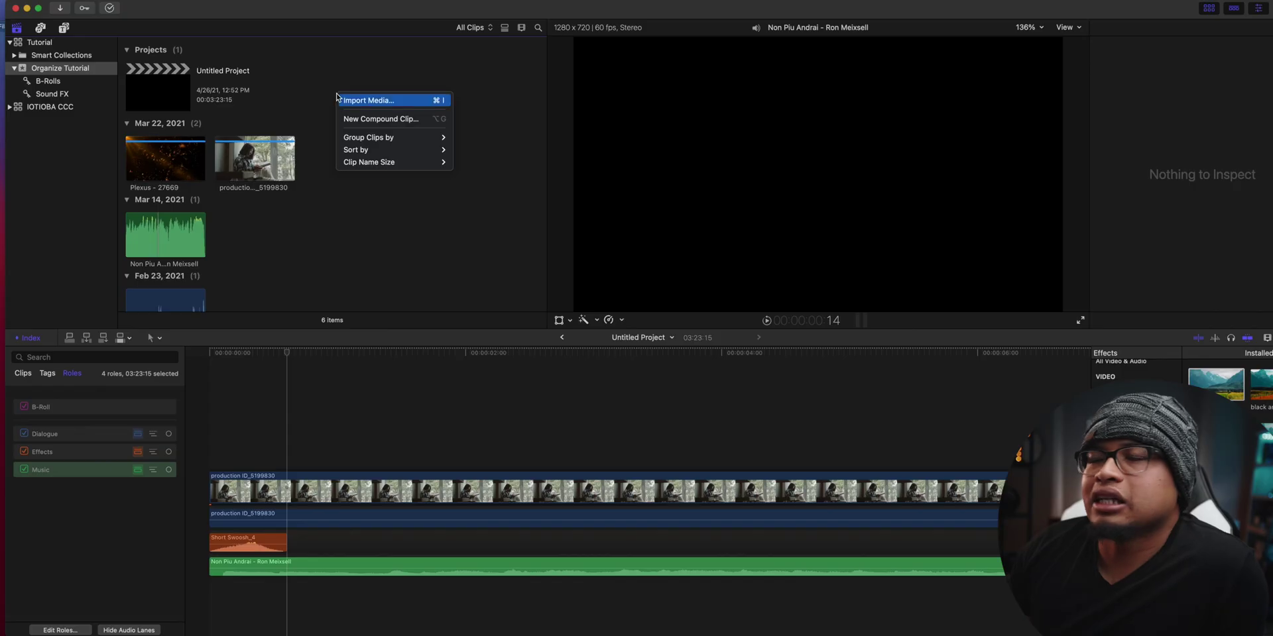
Group the Organize Tutorial event's clips by roles in the browser and look through the groups.
{"action": "mouse_move", "coordinate": [418, 140]}
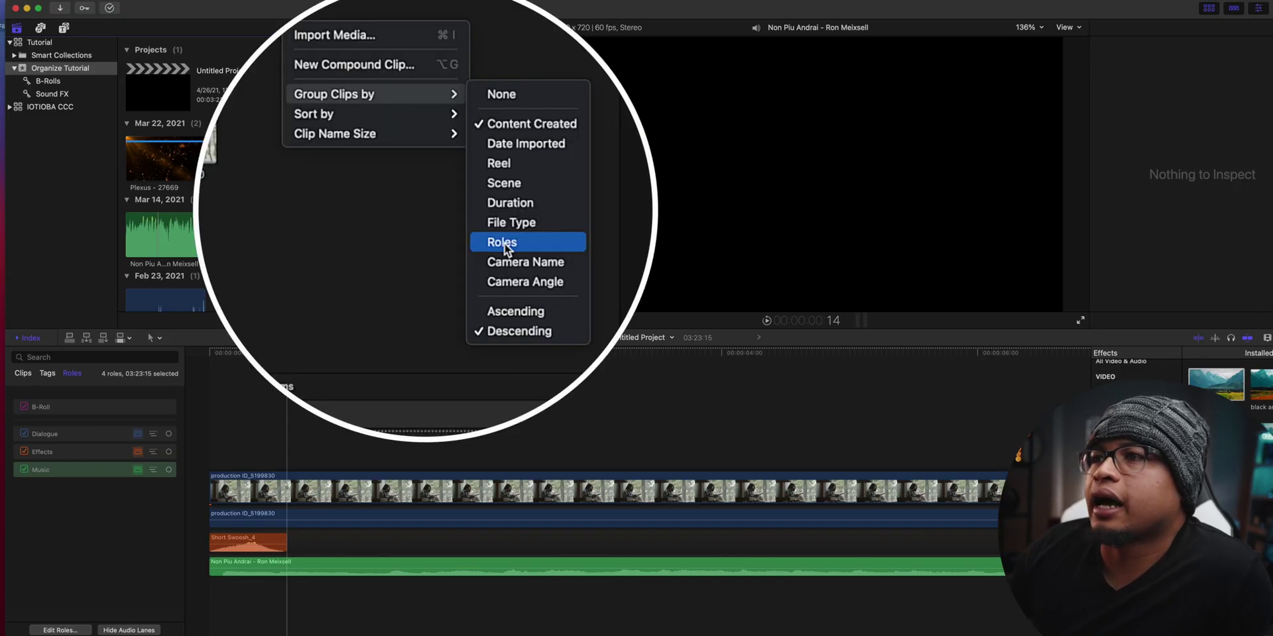
{"action": "left_click", "coordinate": [504, 243]}
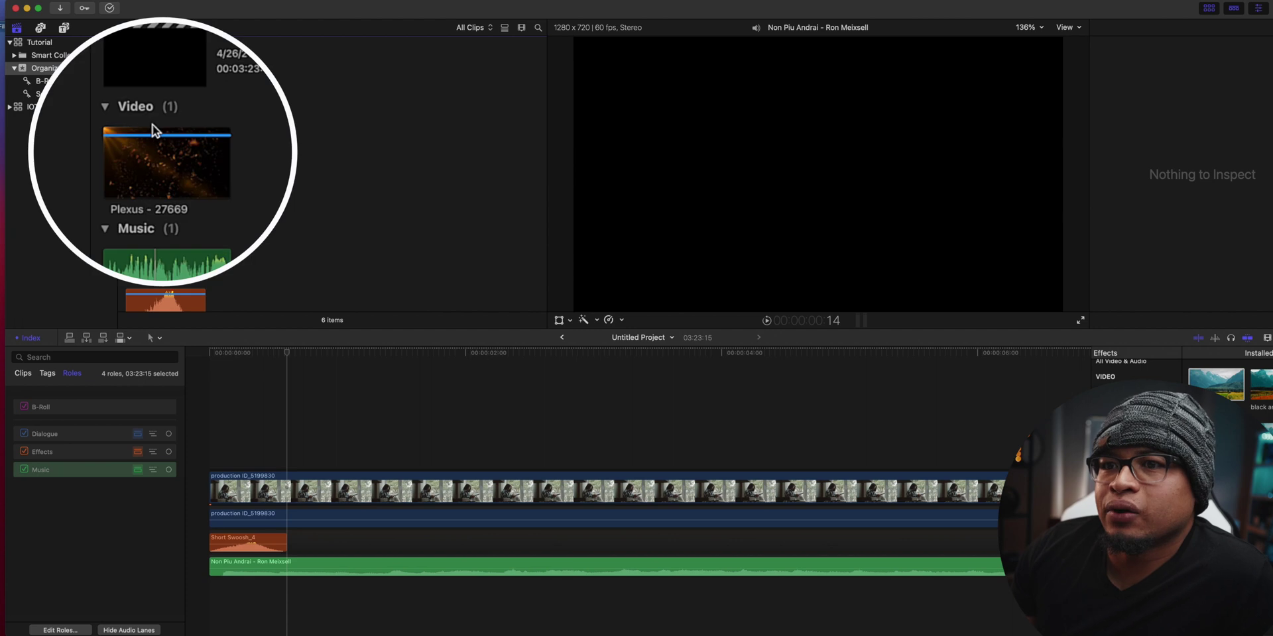
{"action": "scroll", "coordinate": [144, 122], "scroll_direction": "down", "scroll_amount": 3}
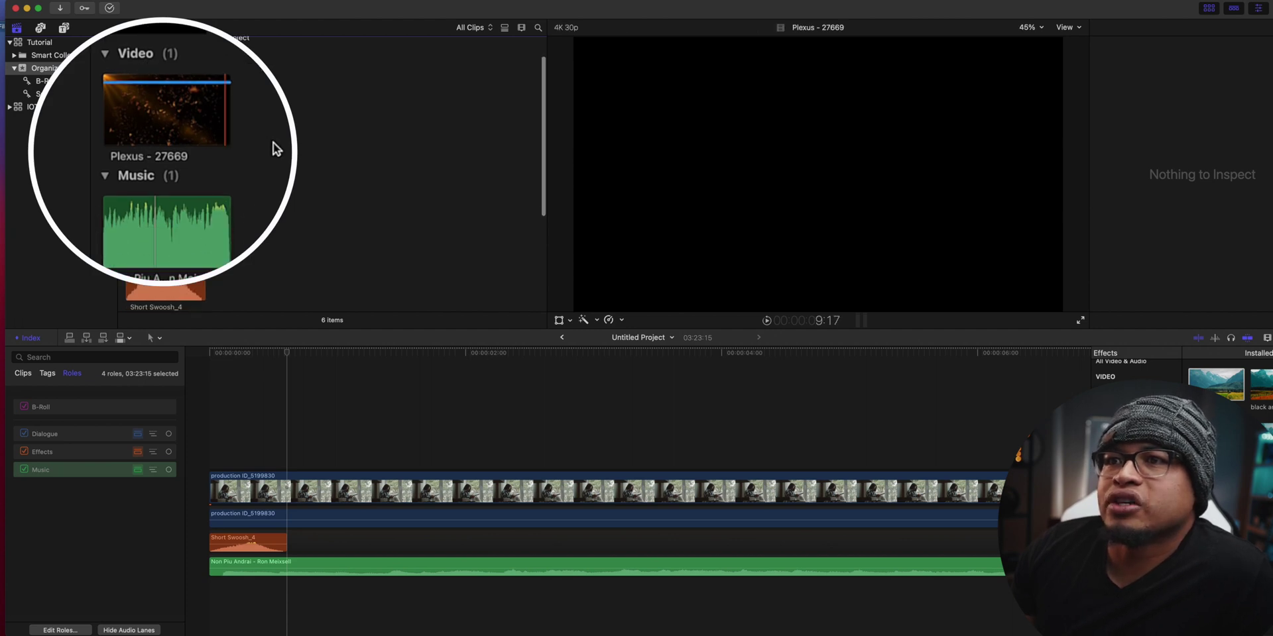
{"action": "scroll", "coordinate": [242, 185], "scroll_direction": "down", "scroll_amount": 4}
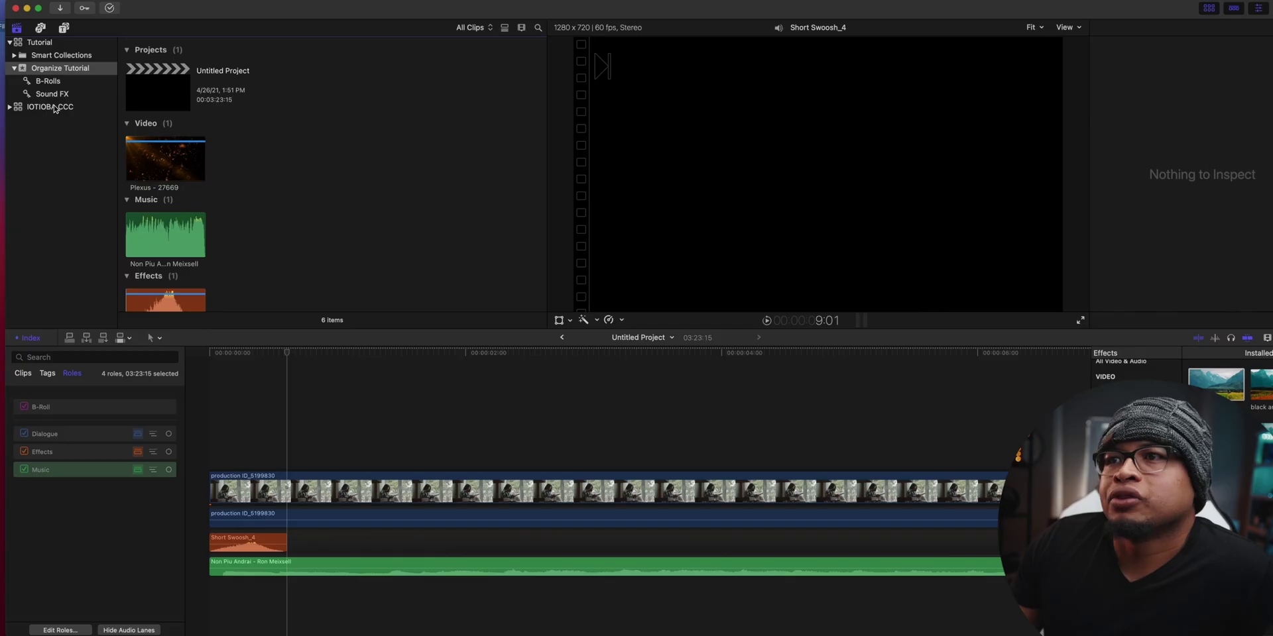
Examine the role-grouped clips and keyword collections of the Video 41 event in the IOTIOBA CCC library.
{"action": "left_click", "coordinate": [56, 108]}
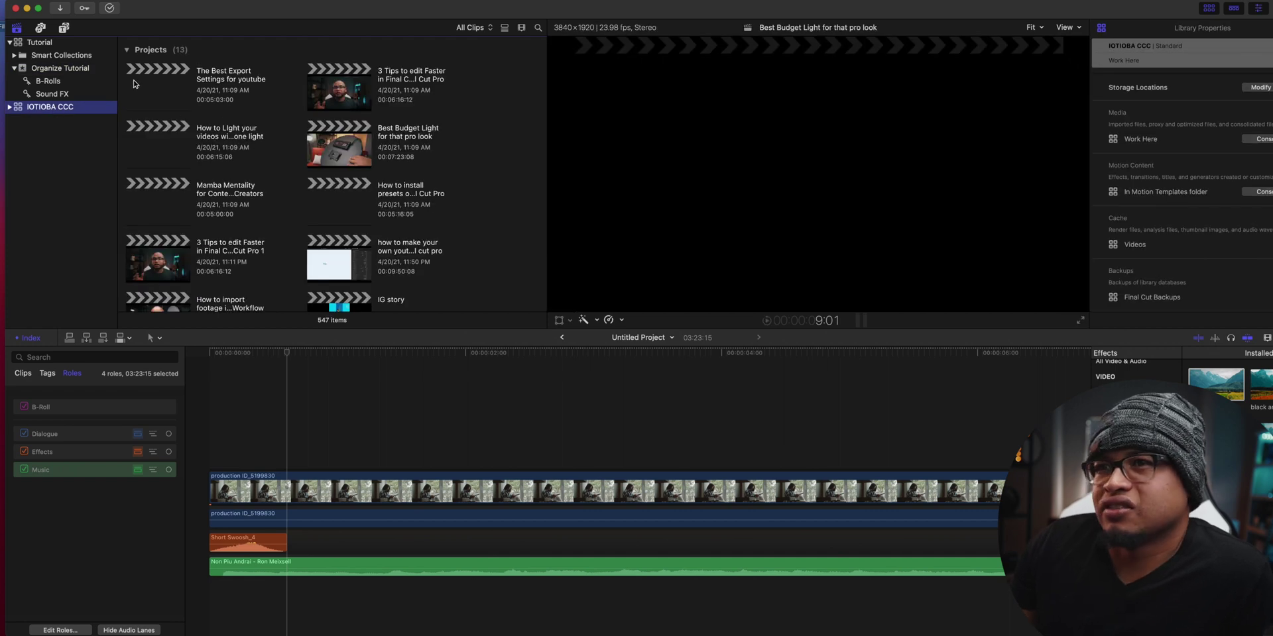
{"action": "left_click", "coordinate": [10, 107]}
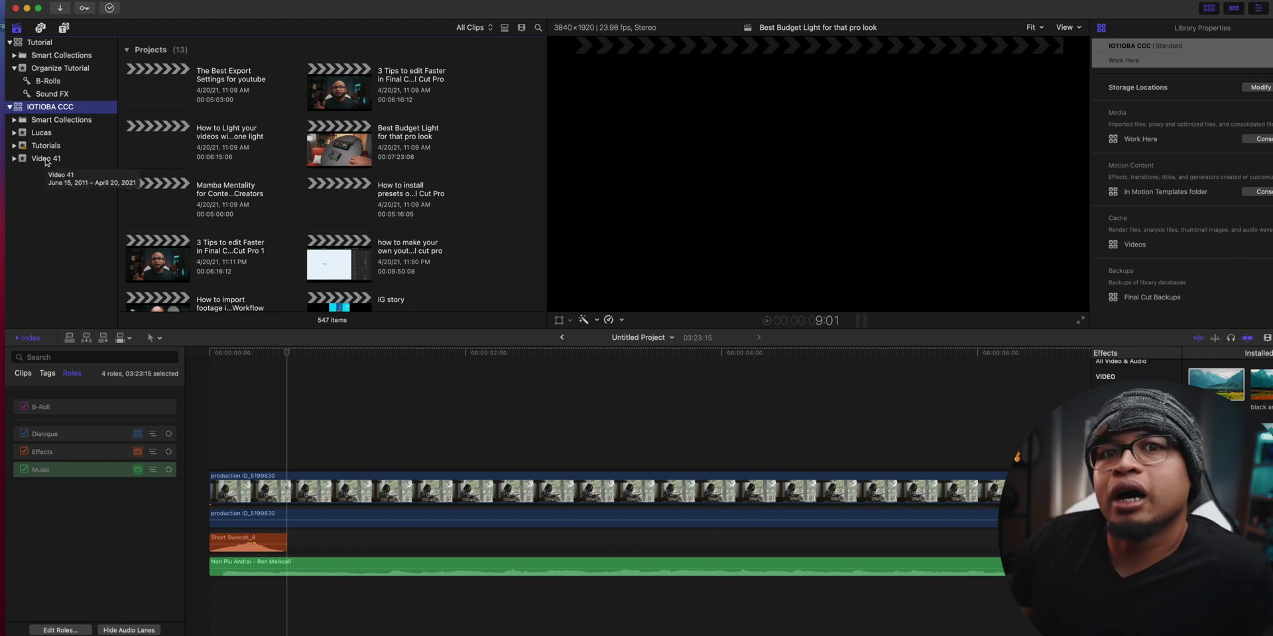
{"action": "left_click", "coordinate": [46, 159]}
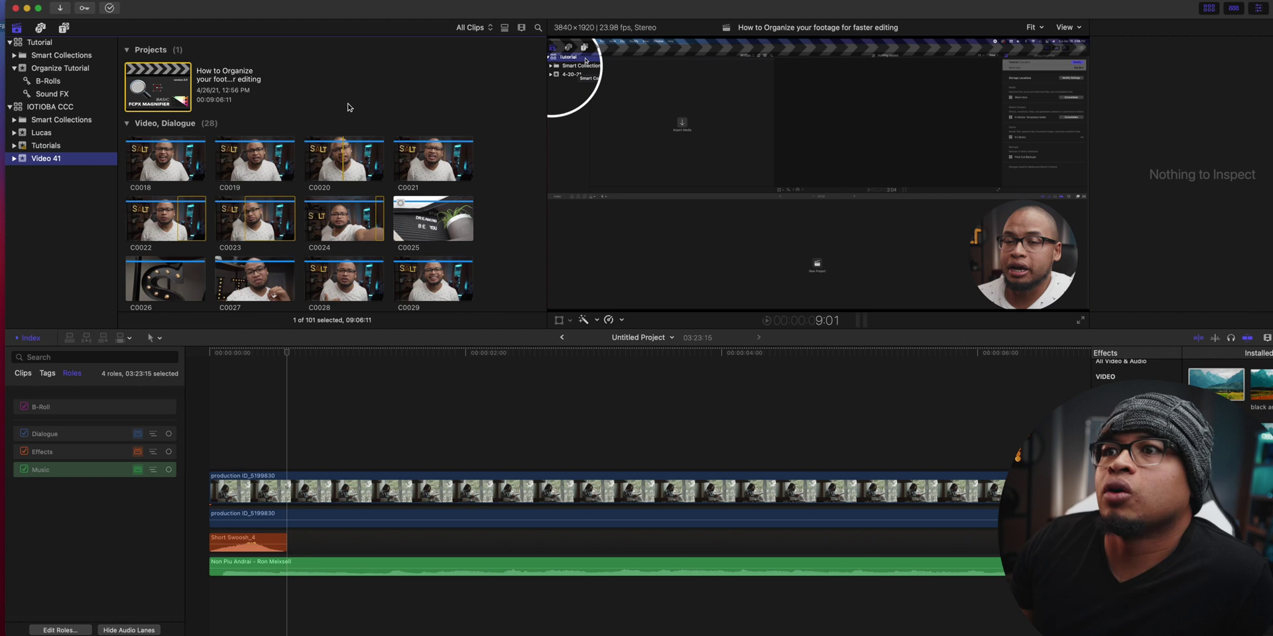
{"action": "scroll", "coordinate": [348, 107], "scroll_direction": "down", "scroll_amount": 3}
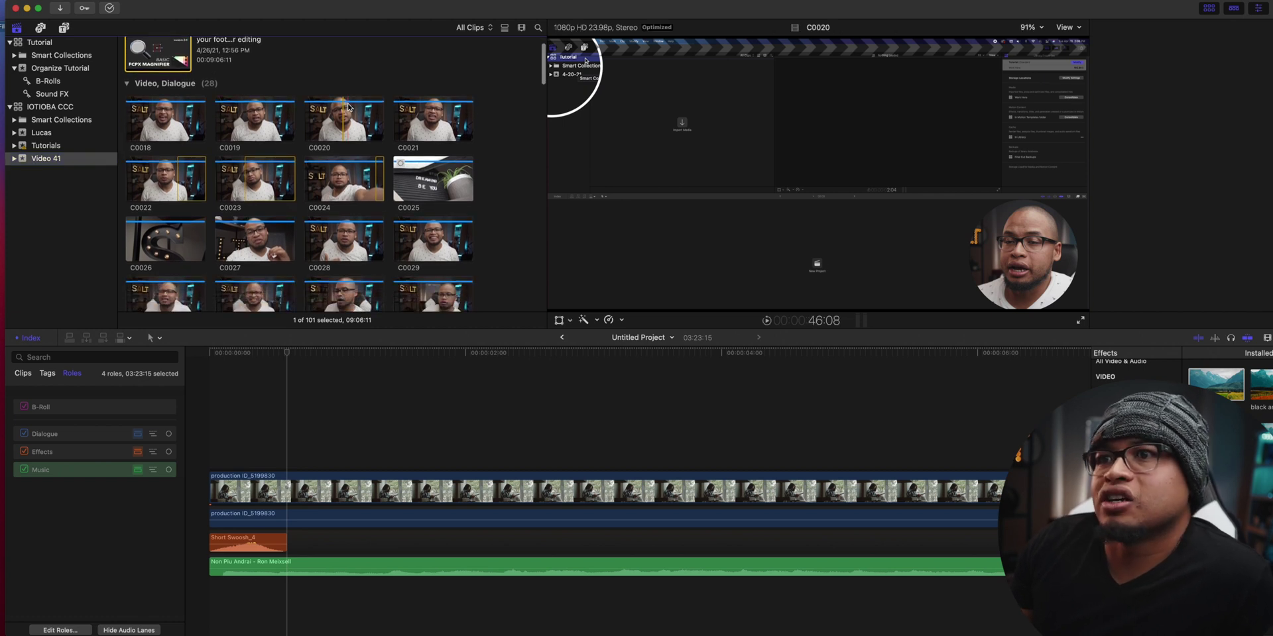
{"action": "scroll", "coordinate": [348, 108], "scroll_direction": "down", "scroll_amount": 3}
{"action": "scroll", "coordinate": [347, 108], "scroll_direction": "up", "scroll_amount": 5}
{"action": "scroll", "coordinate": [347, 110], "scroll_direction": "down", "scroll_amount": 9}
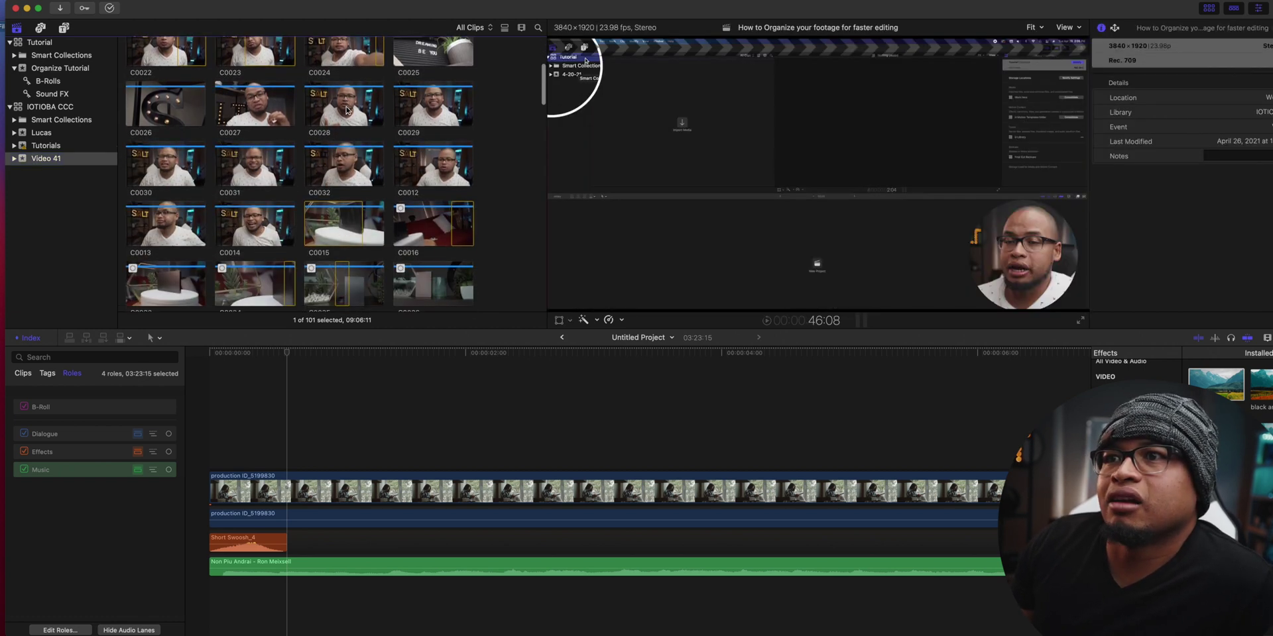
{"action": "scroll", "coordinate": [346, 110], "scroll_direction": "down", "scroll_amount": 8}
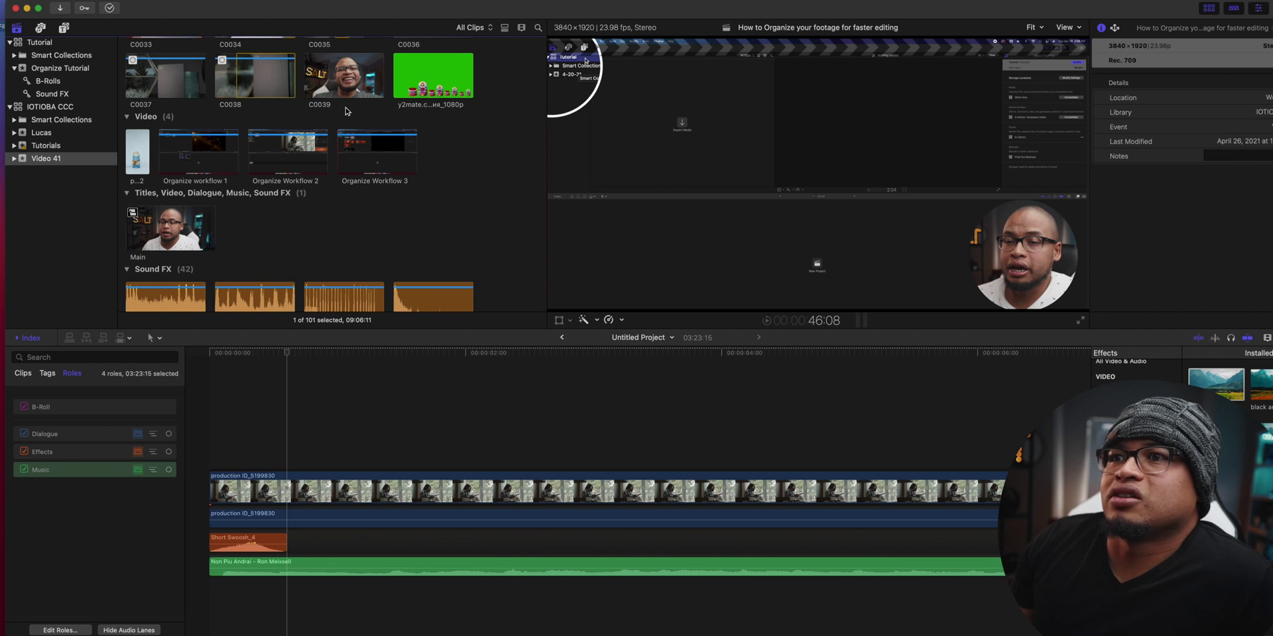
{"action": "scroll", "coordinate": [345, 110], "scroll_direction": "down", "scroll_amount": 10}
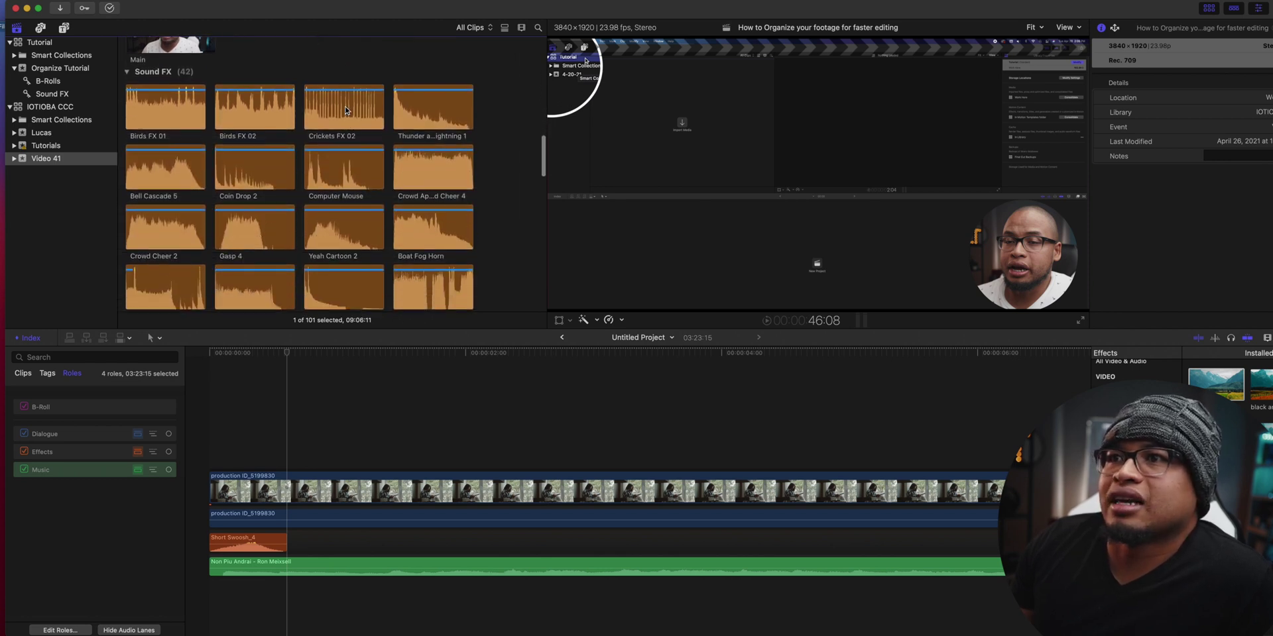
{"action": "scroll", "coordinate": [345, 110], "scroll_direction": "up", "scroll_amount": 8}
{"action": "scroll", "coordinate": [341, 166], "scroll_direction": "down", "scroll_amount": 3}
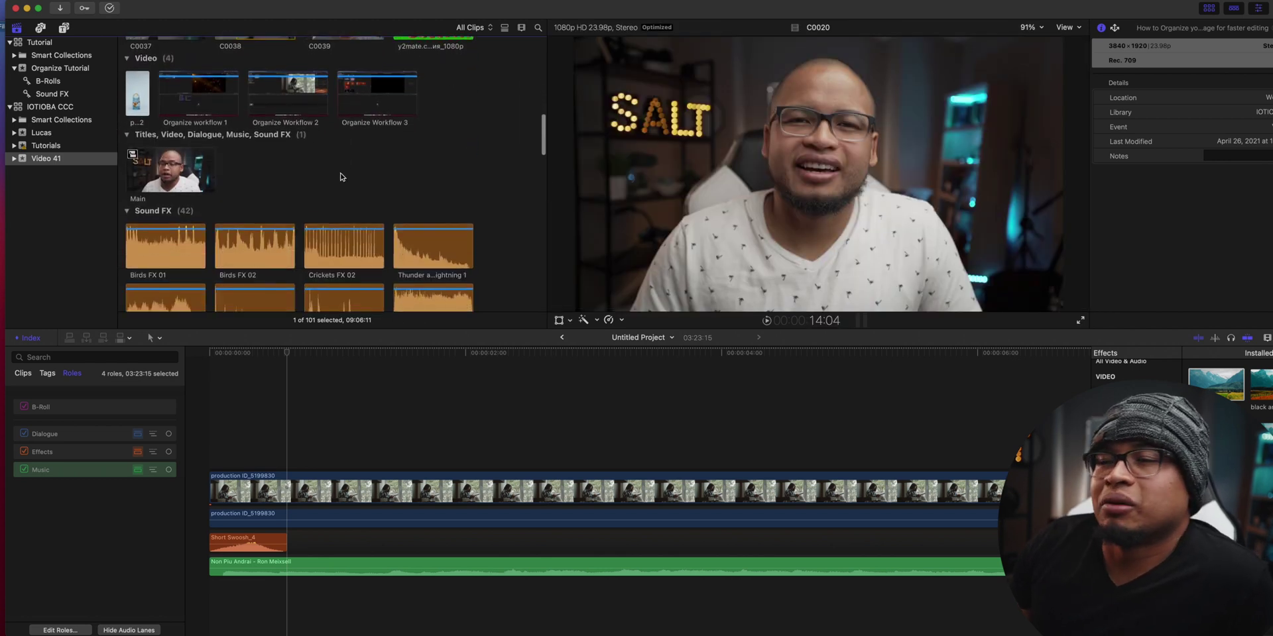
{"action": "scroll", "coordinate": [341, 177], "scroll_direction": "down", "scroll_amount": 10}
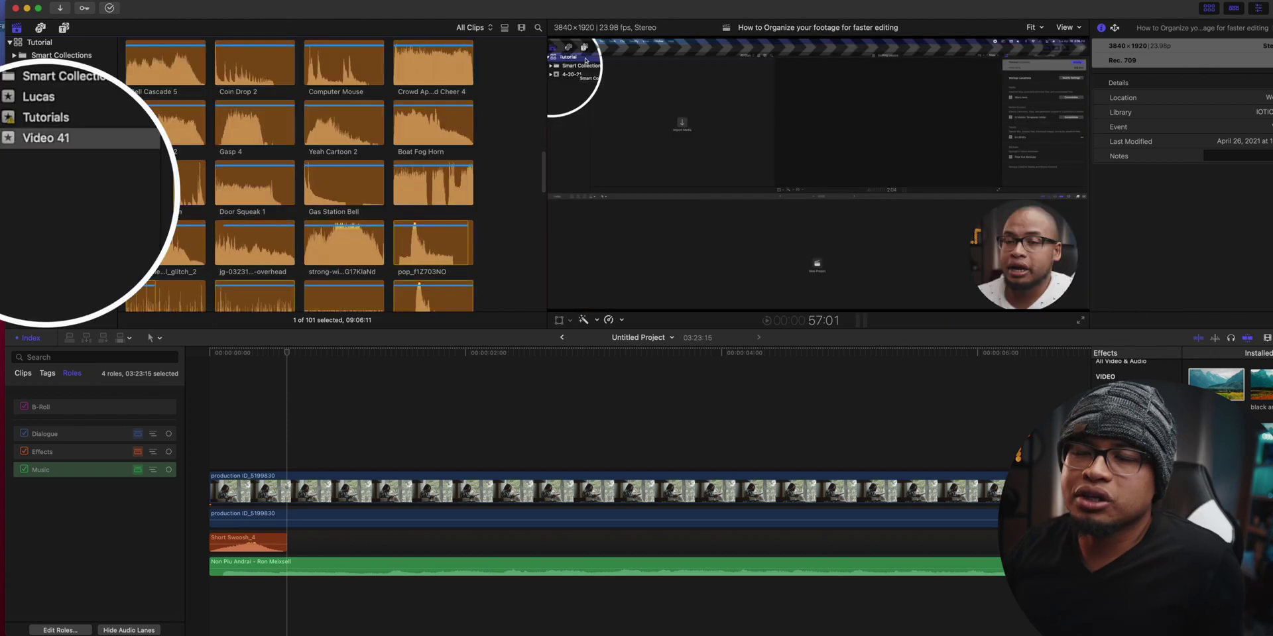
{"action": "left_click", "coordinate": [13, 95]}
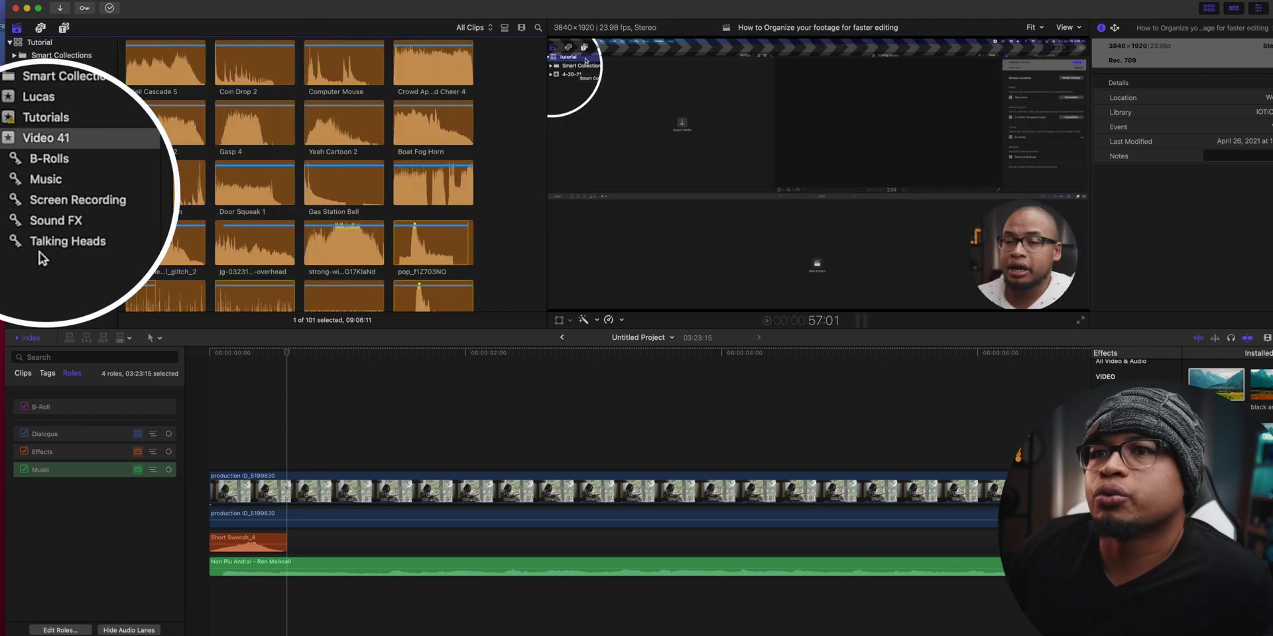
{"action": "left_click", "coordinate": [47, 221]}
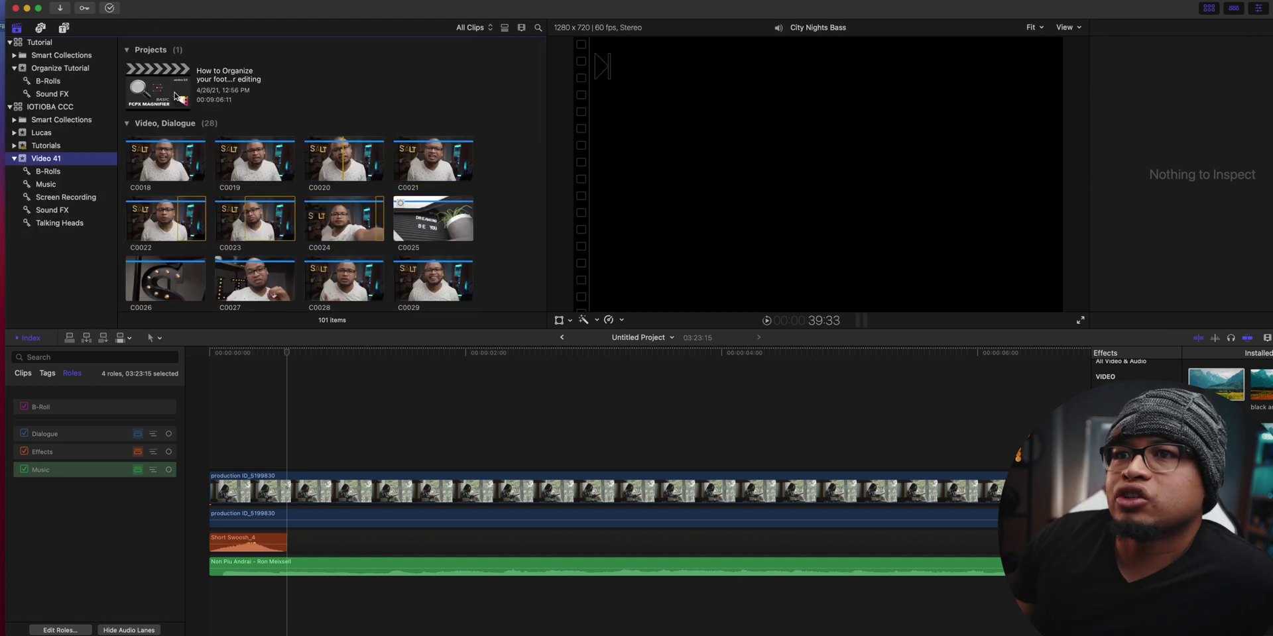
Open the Video 41 project about organizing footage for faster editing and show its audio lanes.
{"action": "double_click", "coordinate": [176, 96]}
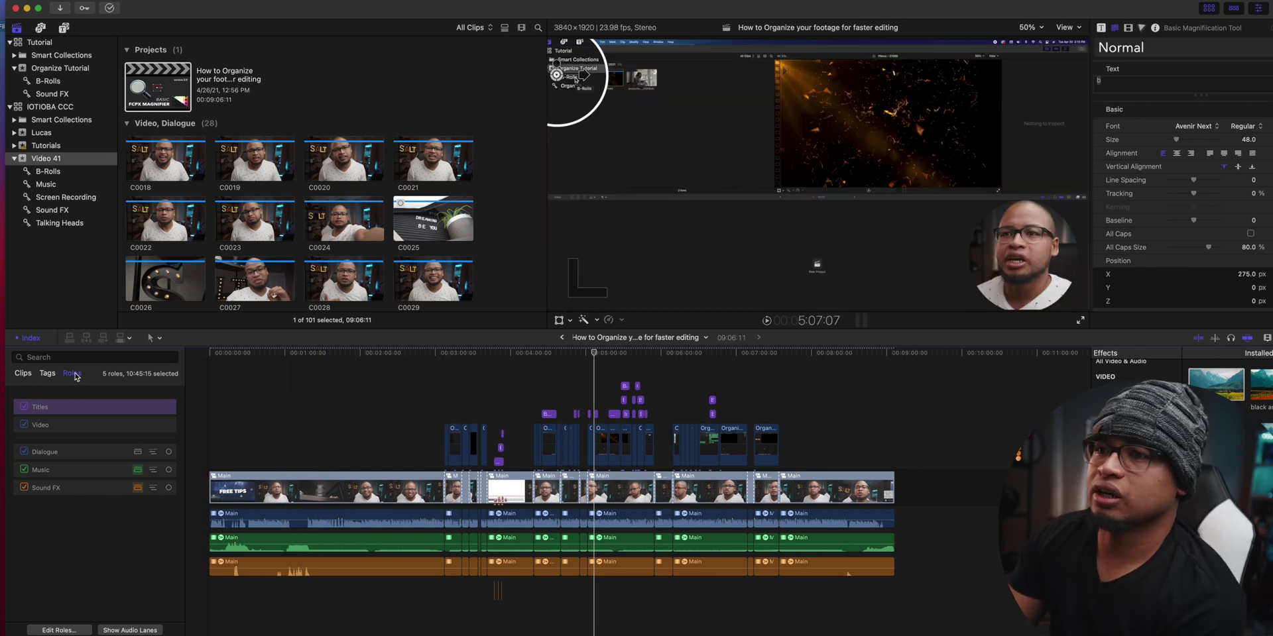
{"action": "left_click", "coordinate": [37, 341]}
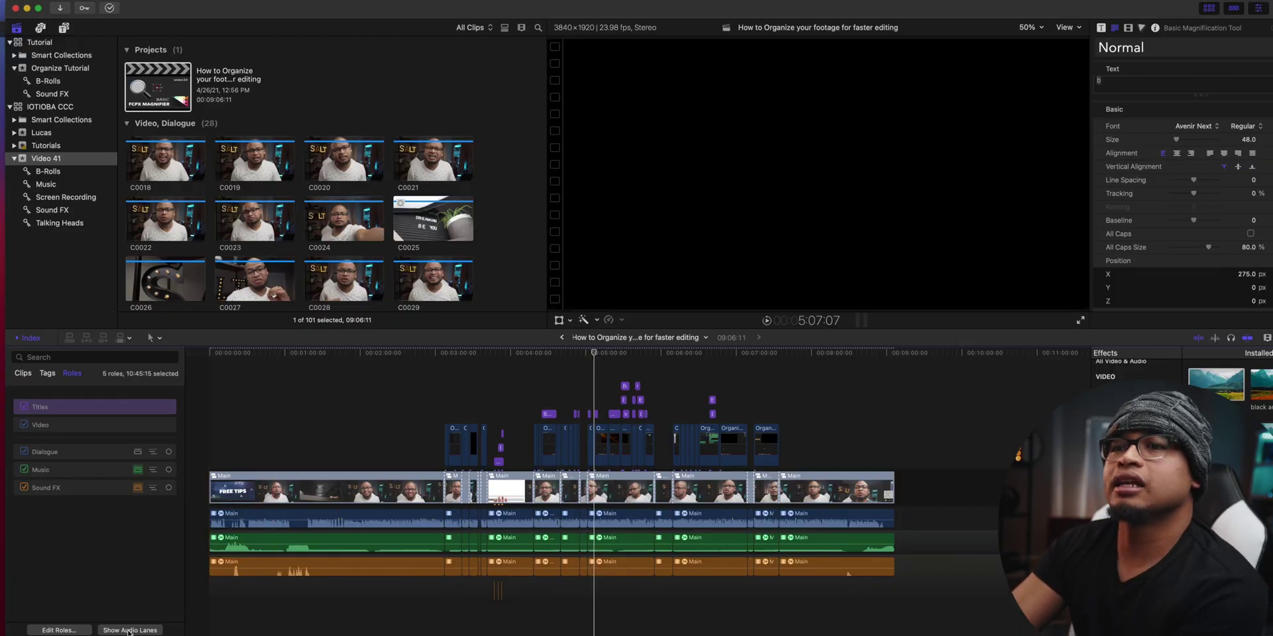
{"action": "left_click", "coordinate": [129, 631]}
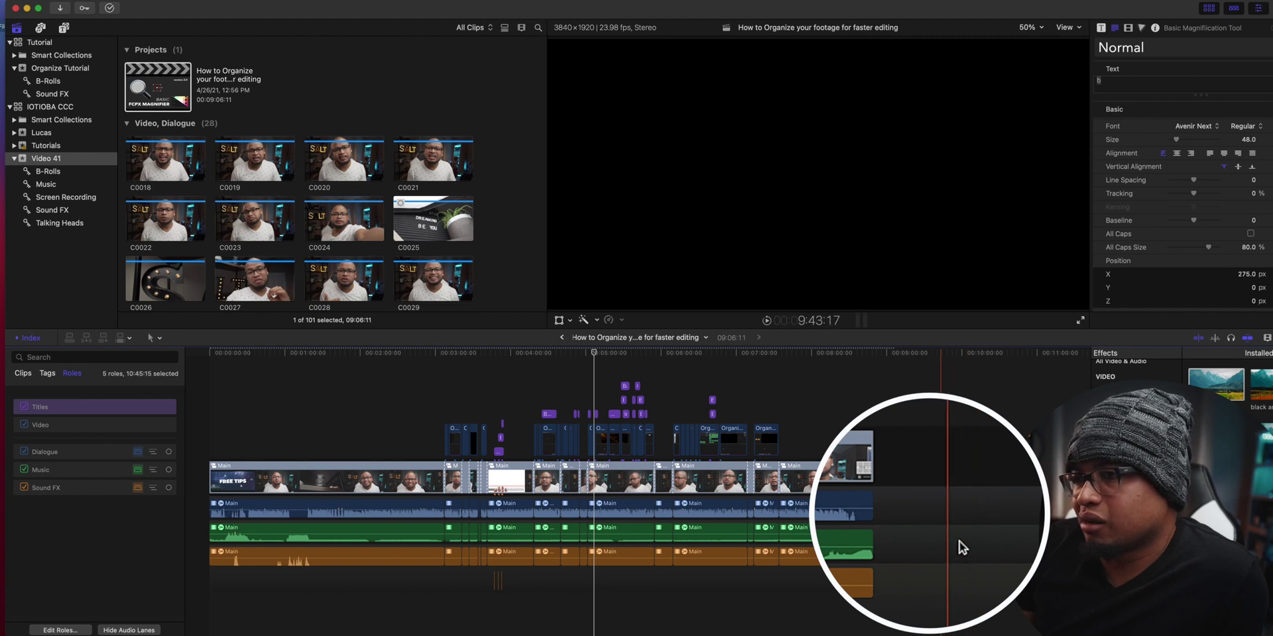
Highlight the Sound FX, Music, Dialogue, Video and Titles roles in turn to see their clips in the timeline.
{"action": "left_click", "coordinate": [84, 489]}
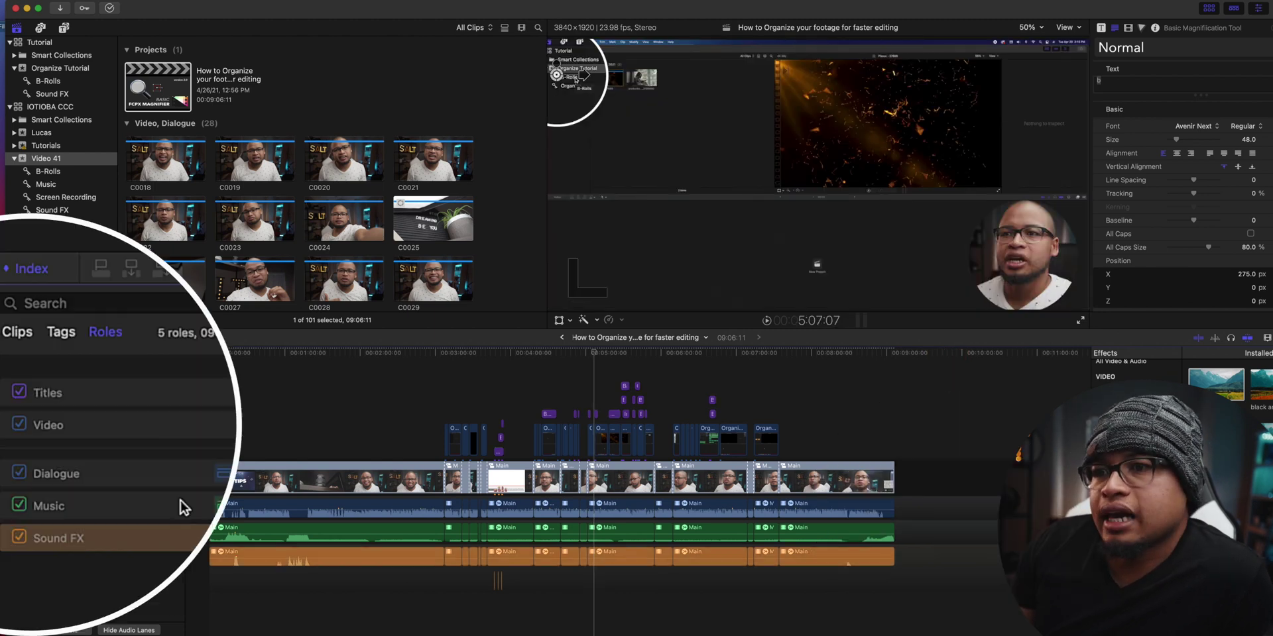
{"action": "left_click", "coordinate": [165, 505]}
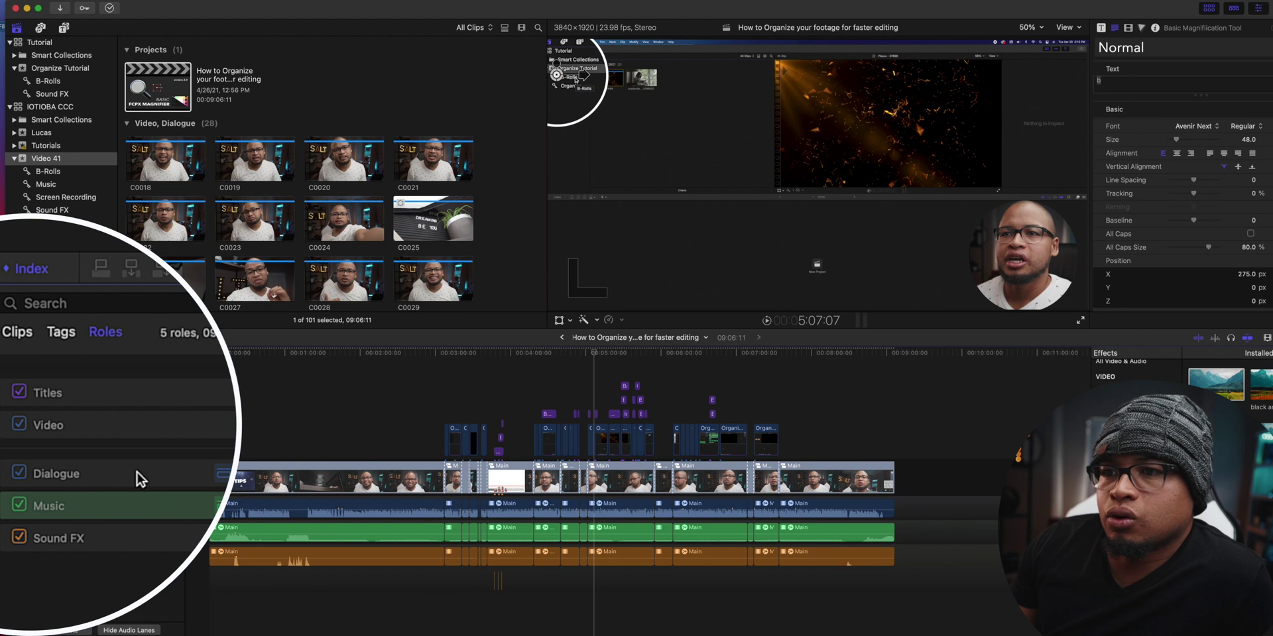
{"action": "left_click", "coordinate": [141, 479]}
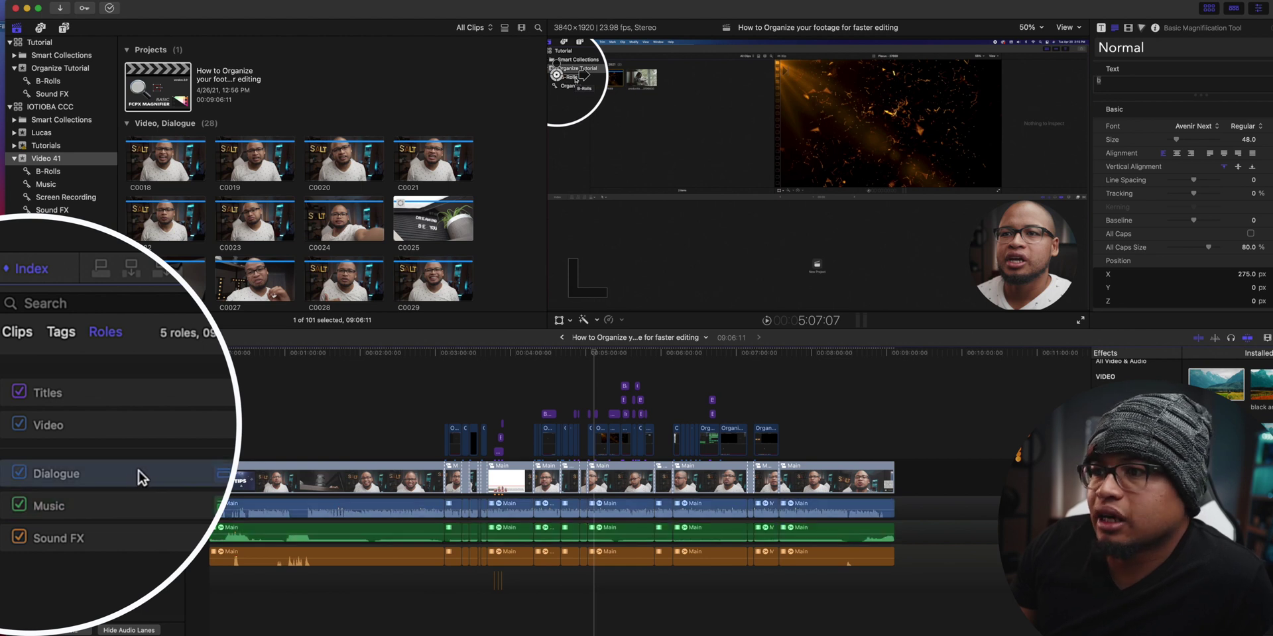
{"action": "left_click", "coordinate": [130, 436]}
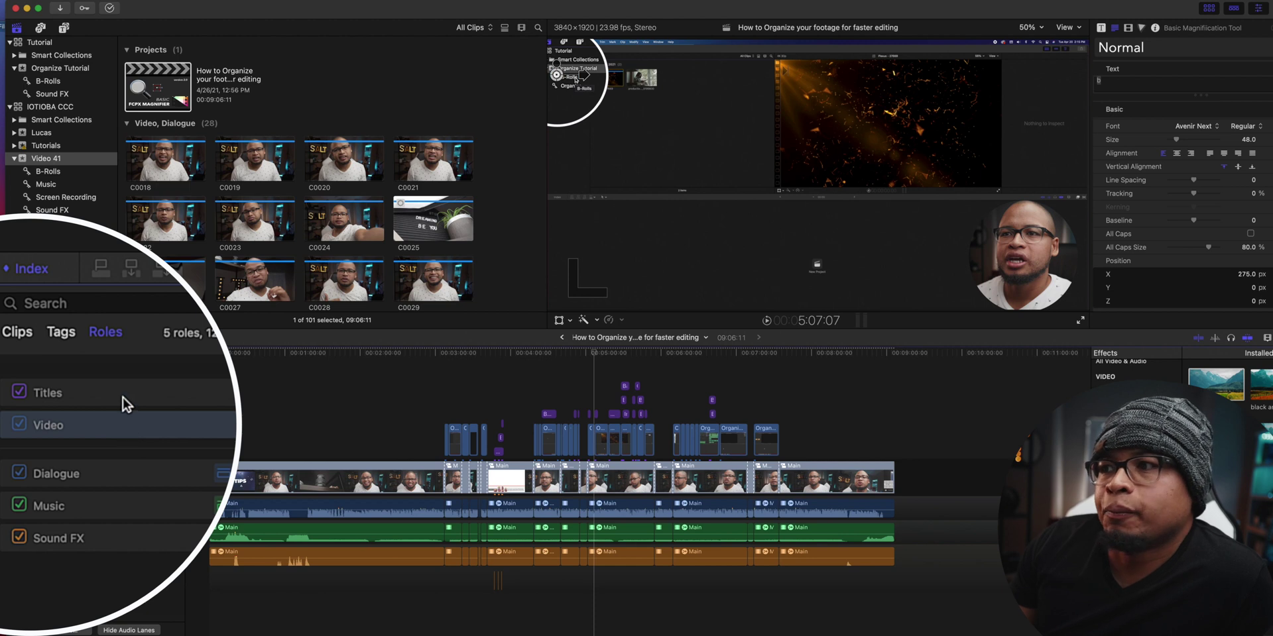
{"action": "left_click", "coordinate": [126, 404]}
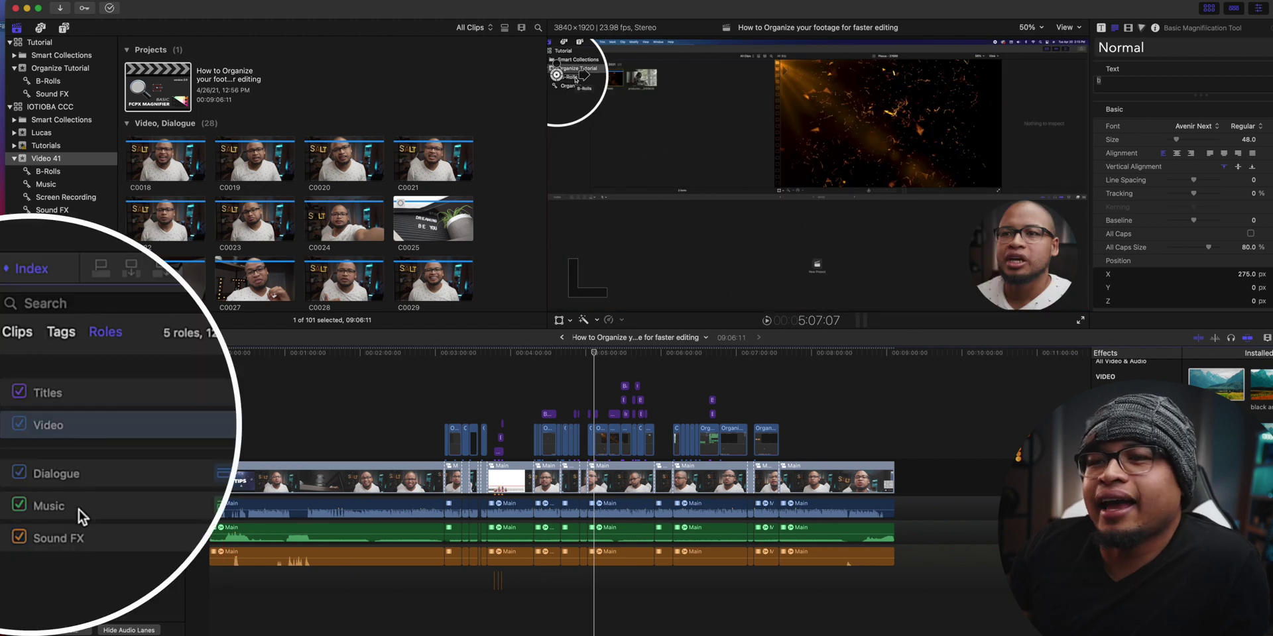
Try swapping the Music and Sound FX audio lanes by reordering their roles, and restore the original order.
{"action": "left_click", "coordinate": [57, 474]}
{"action": "mouse_move", "coordinate": [84, 537]}
{"action": "left_mouse_down"}
{"action": "mouse_move", "coordinate": [85, 554]}
{"action": "mouse_move", "coordinate": [80, 537]}
{"action": "left_mouse_up"}
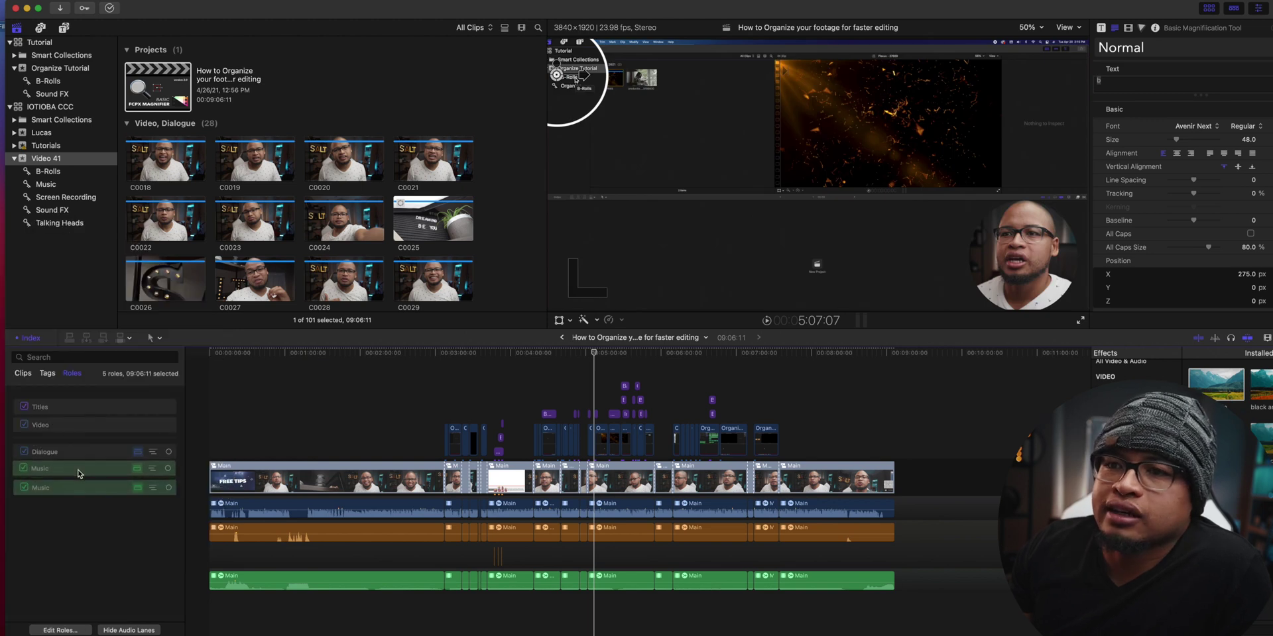
{"action": "left_click_drag", "start_coordinate": [78, 469], "coordinate": [78, 470]}
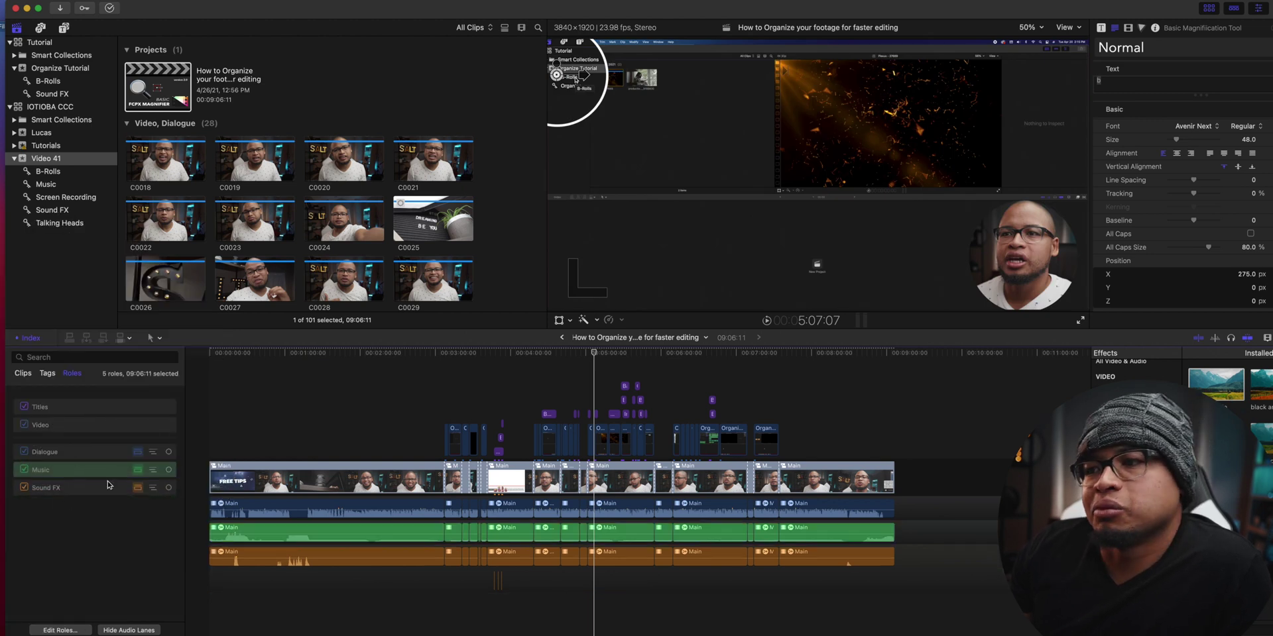